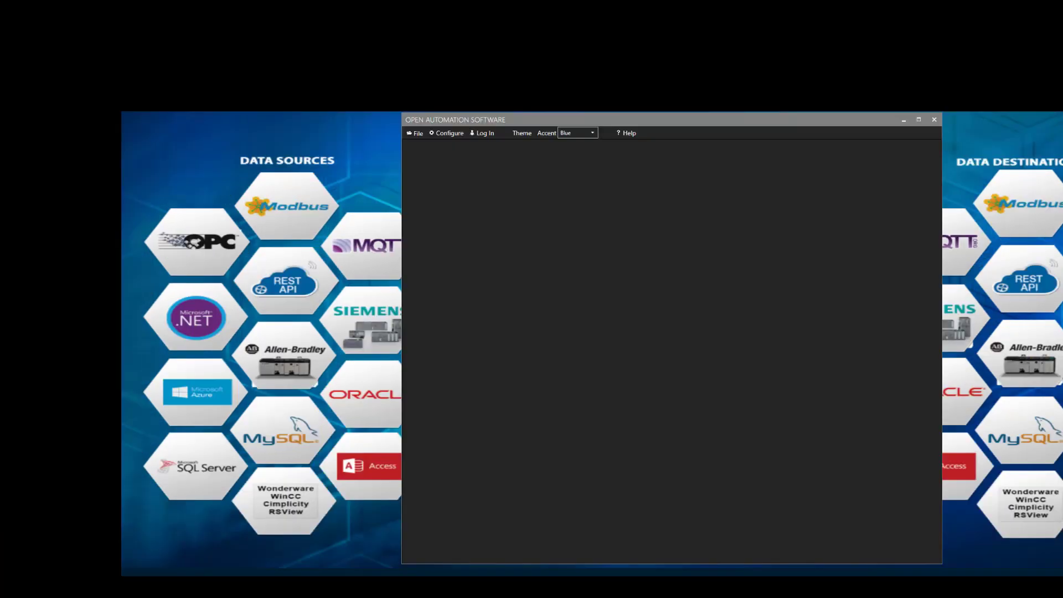
Add a driver interface named AB using the AB Logix driver with IP address 192.168.1.75.
{"action": "left_click", "coordinate": [451, 133]}
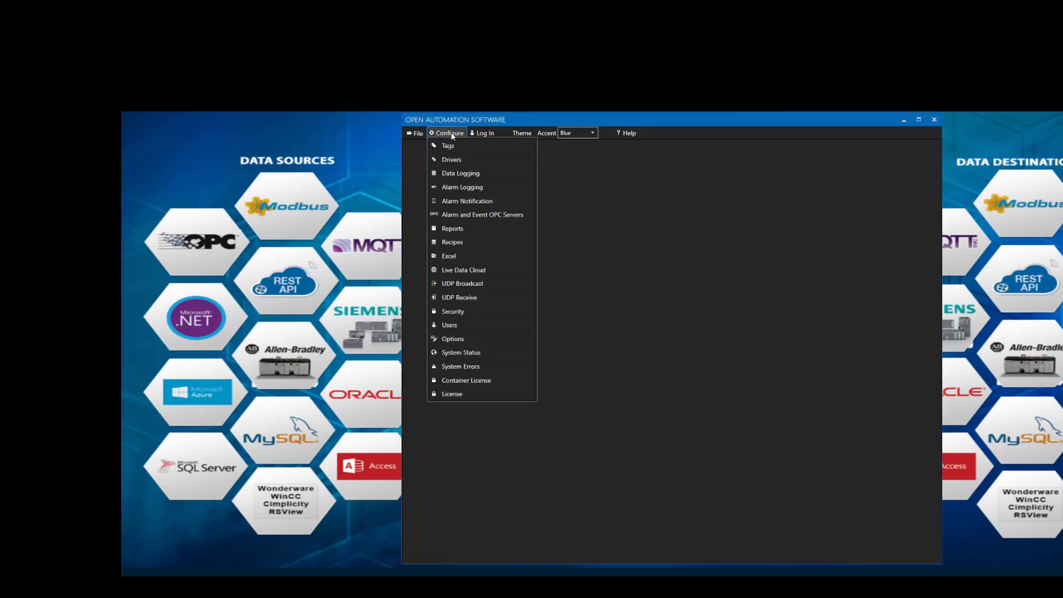
{"action": "left_click", "coordinate": [452, 160]}
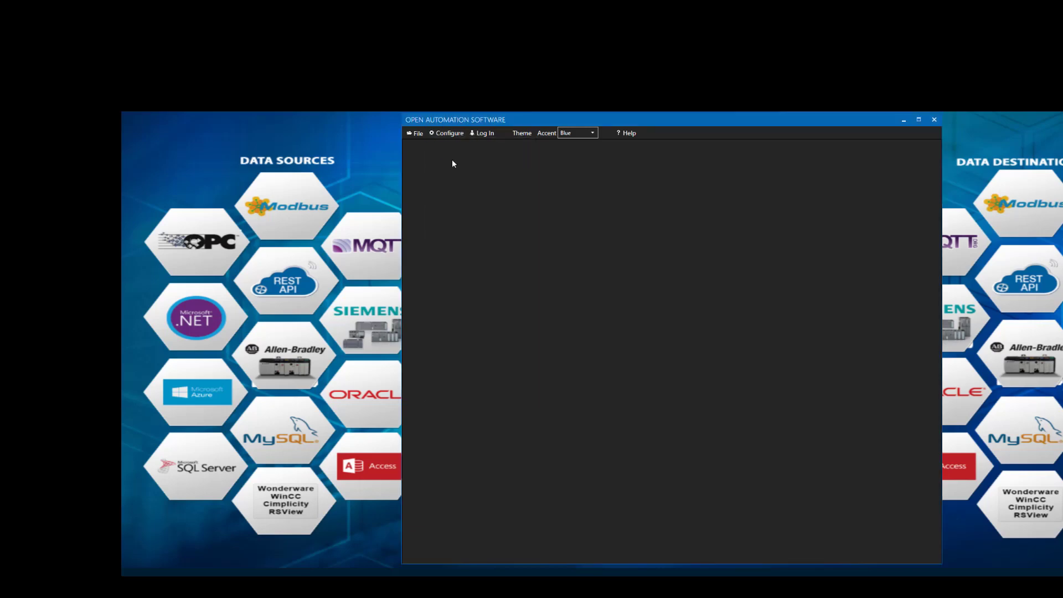
{"action": "left_click", "coordinate": [634, 244]}
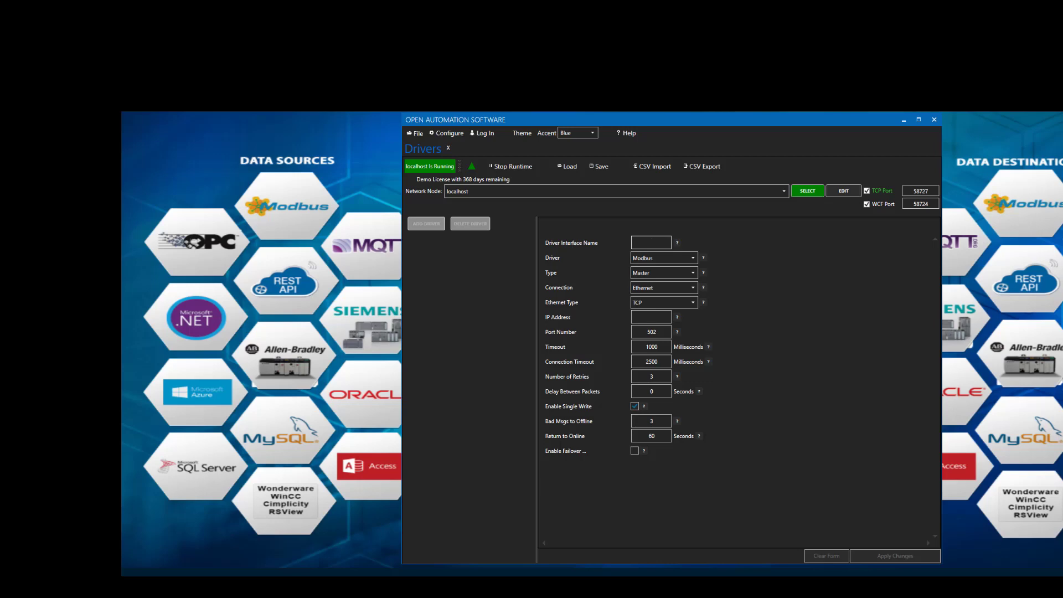
{"action": "type", "text": "AB"}
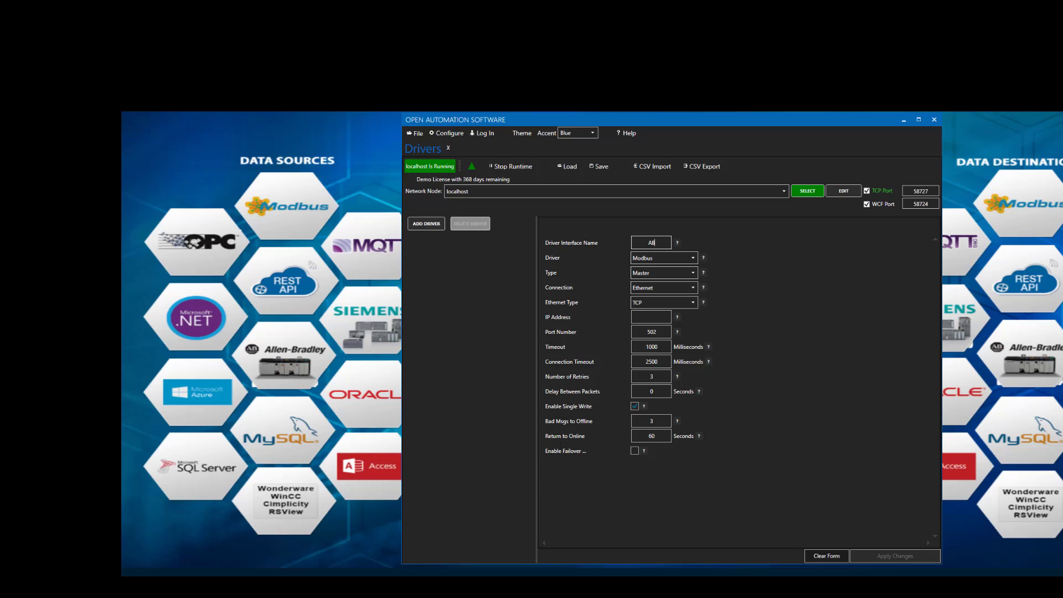
{"action": "left_click", "coordinate": [692, 258]}
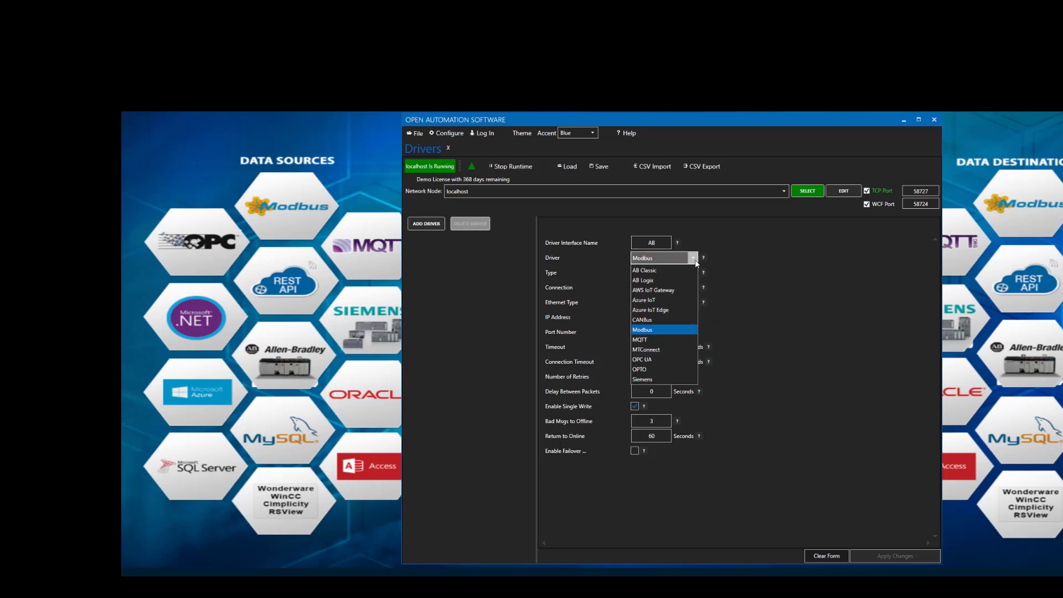
{"action": "left_click", "coordinate": [661, 281]}
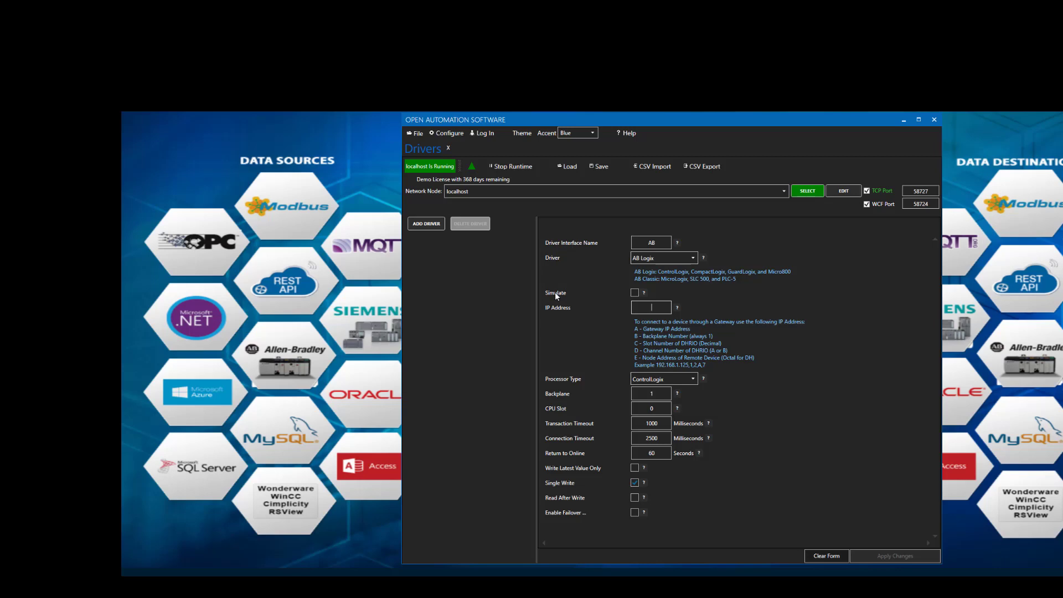
{"action": "type", "text": "192.168.1.75"}
{"action": "left_click", "coordinate": [424, 225]}
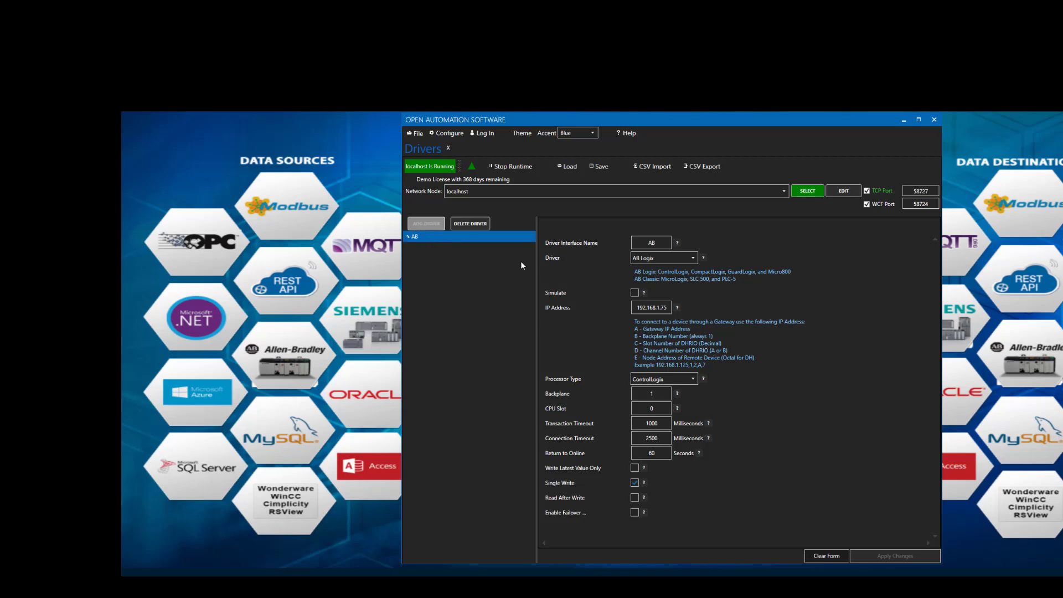
Create a tag group named AB Tags under the root of the tag configuration.
{"action": "left_click", "coordinate": [445, 133]}
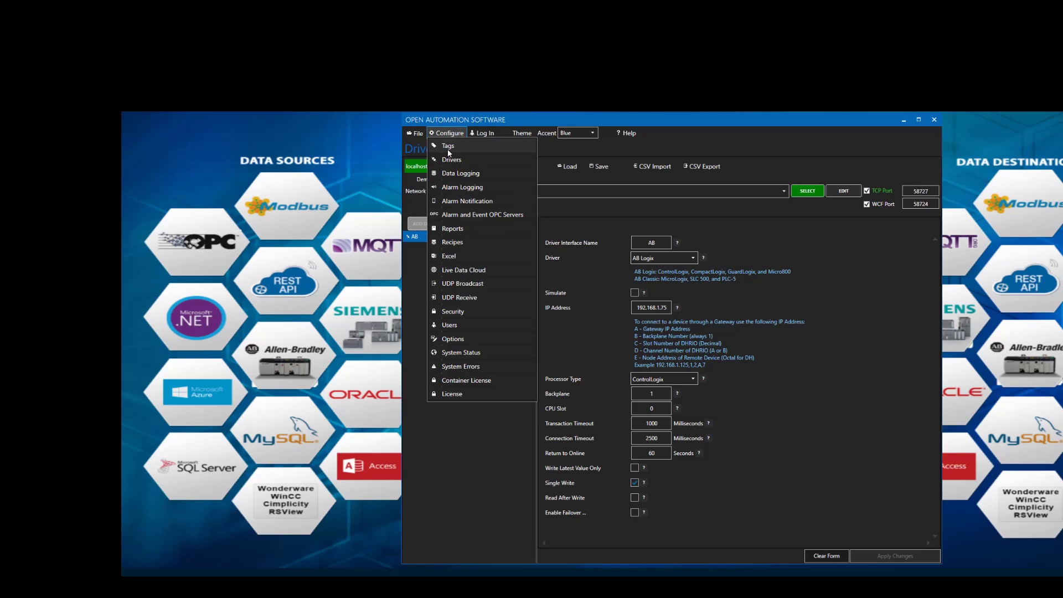
{"action": "left_click", "coordinate": [447, 146]}
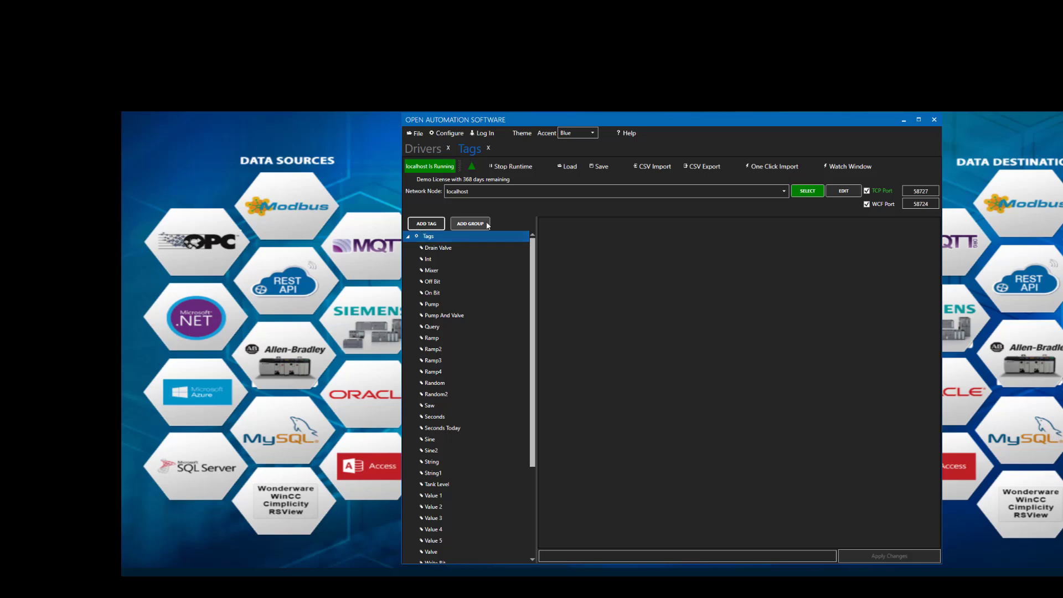
{"action": "left_click", "coordinate": [470, 223]}
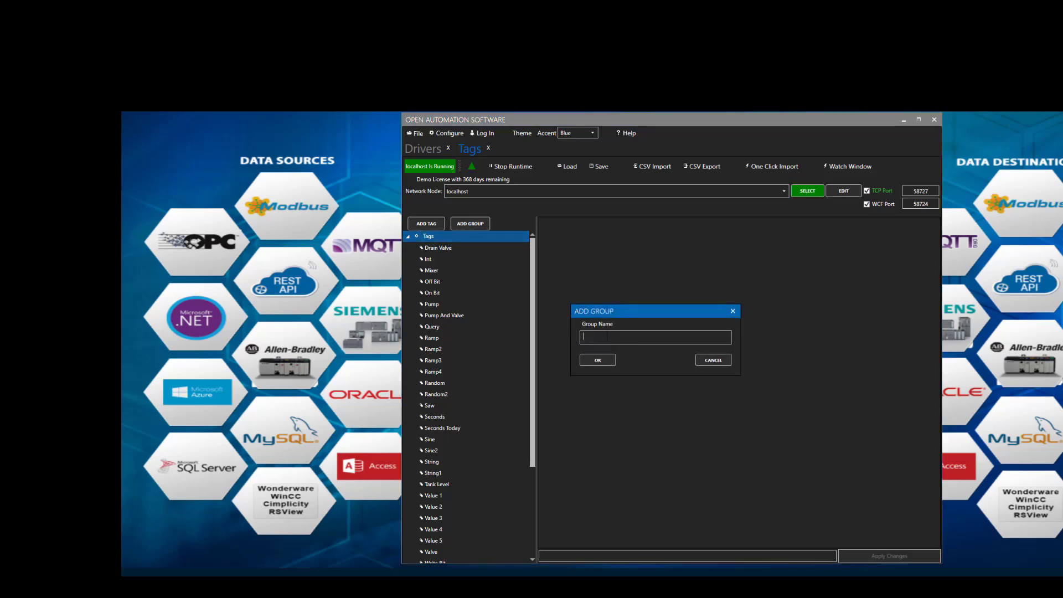
{"action": "type", "text": "AB Tags"}
{"action": "key", "text": "Return"}
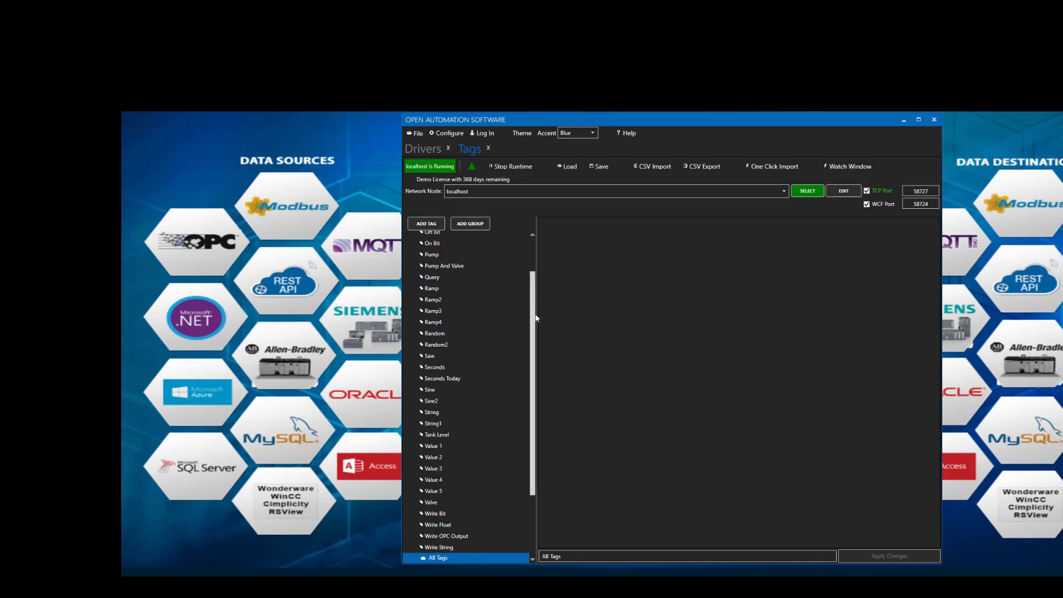
Start a One Click Import of online AB variables, connected to the localhost node with the AB driver interface.
{"action": "left_click_drag", "start_coordinate": [535, 312], "coordinate": [540, 381]}
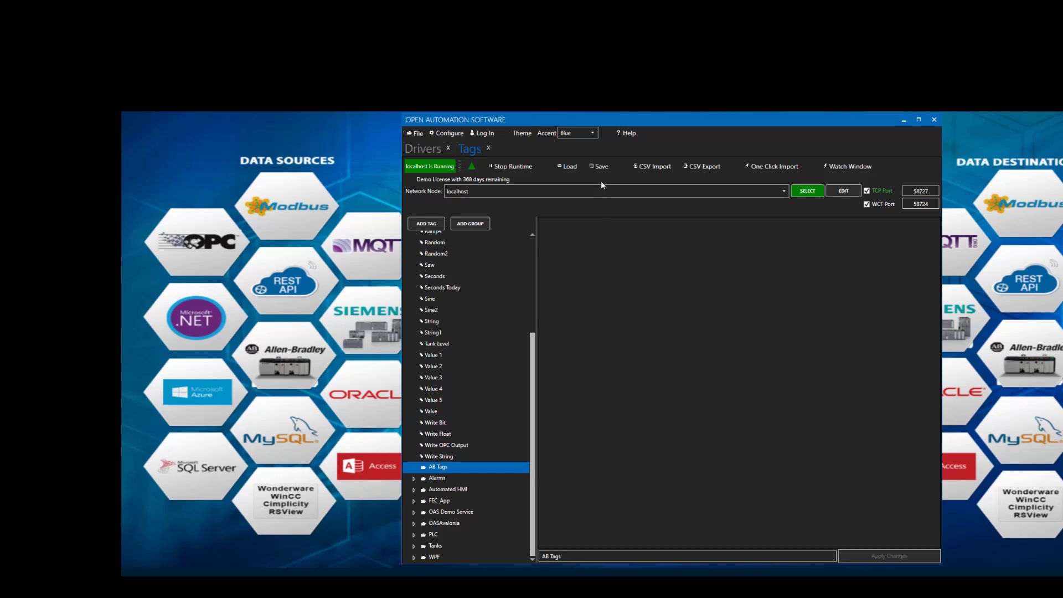
{"action": "left_click", "coordinate": [772, 170]}
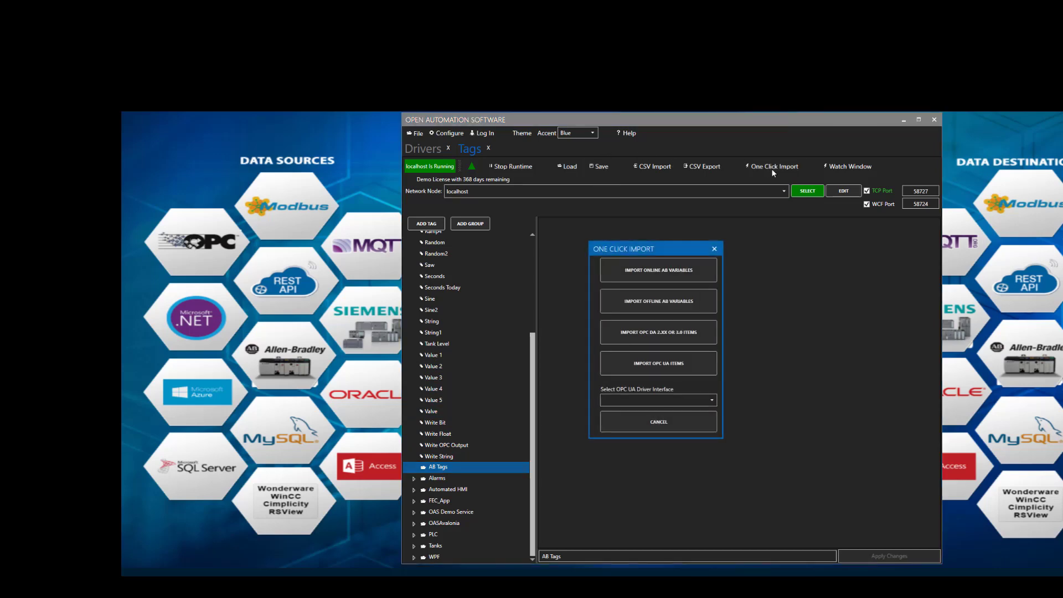
{"action": "left_click", "coordinate": [667, 275]}
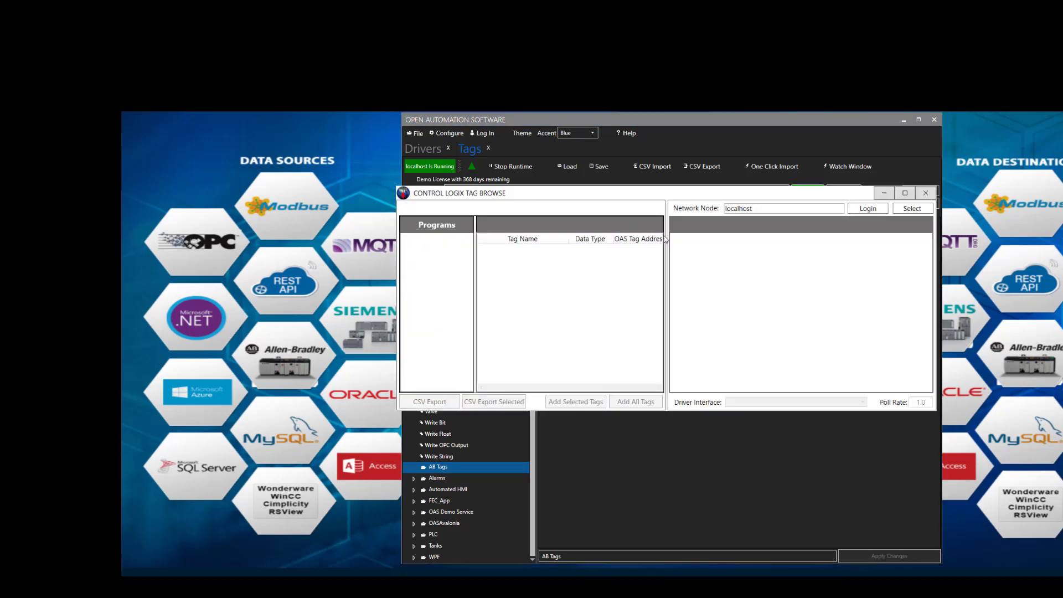
{"action": "left_click_drag", "start_coordinate": [595, 194], "coordinate": [593, 194]}
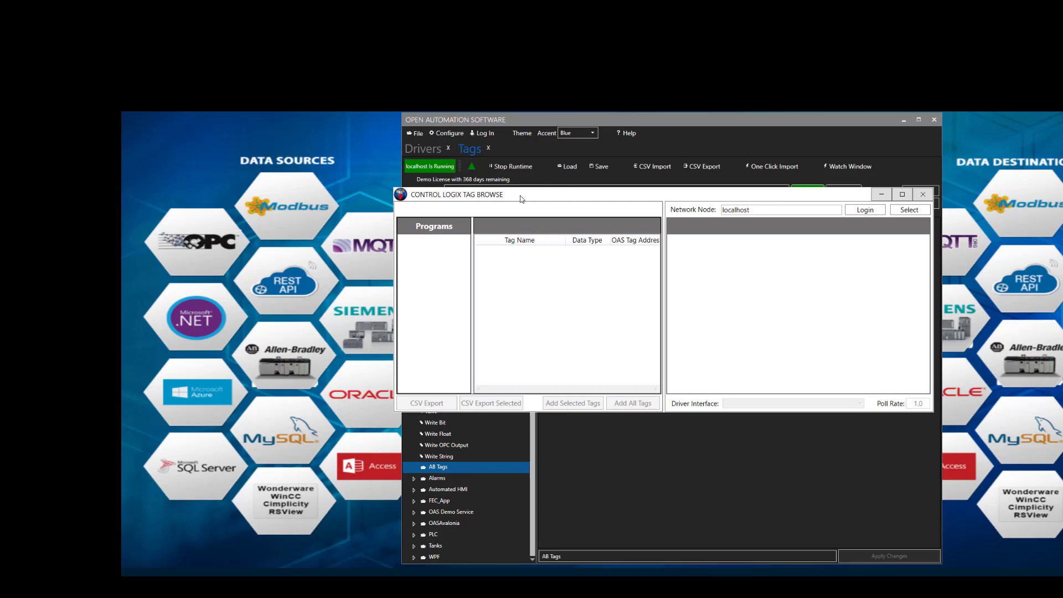
{"action": "double_click", "coordinate": [766, 210]}
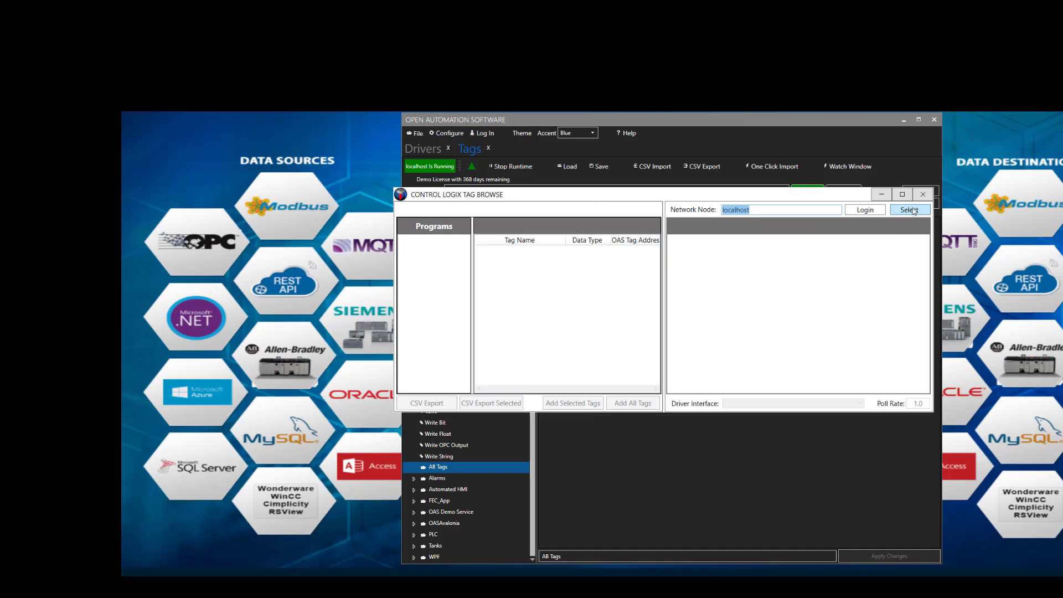
{"action": "left_click", "coordinate": [909, 211]}
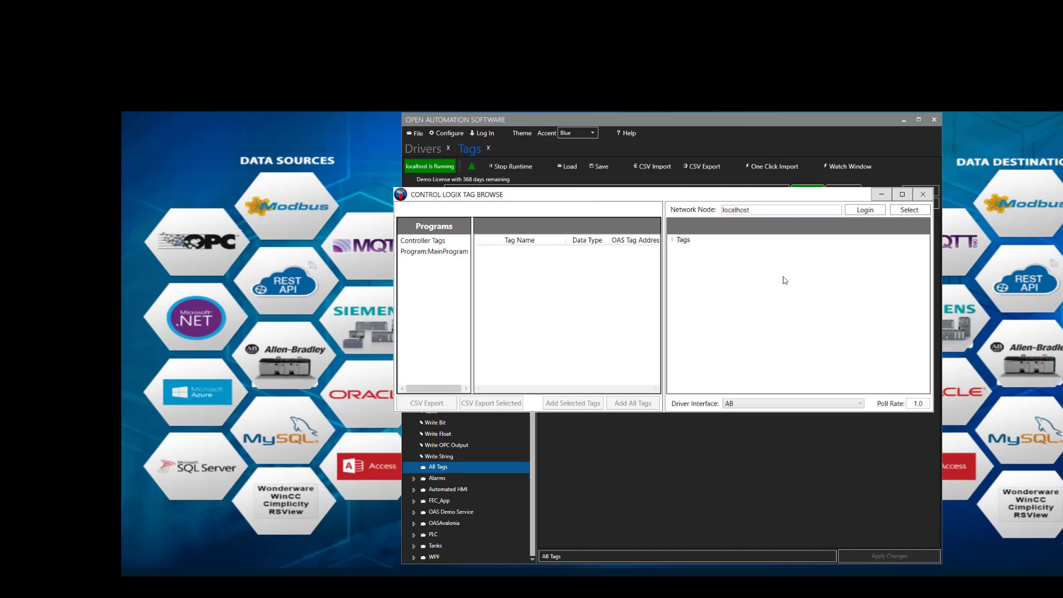
{"action": "left_click", "coordinate": [860, 405]}
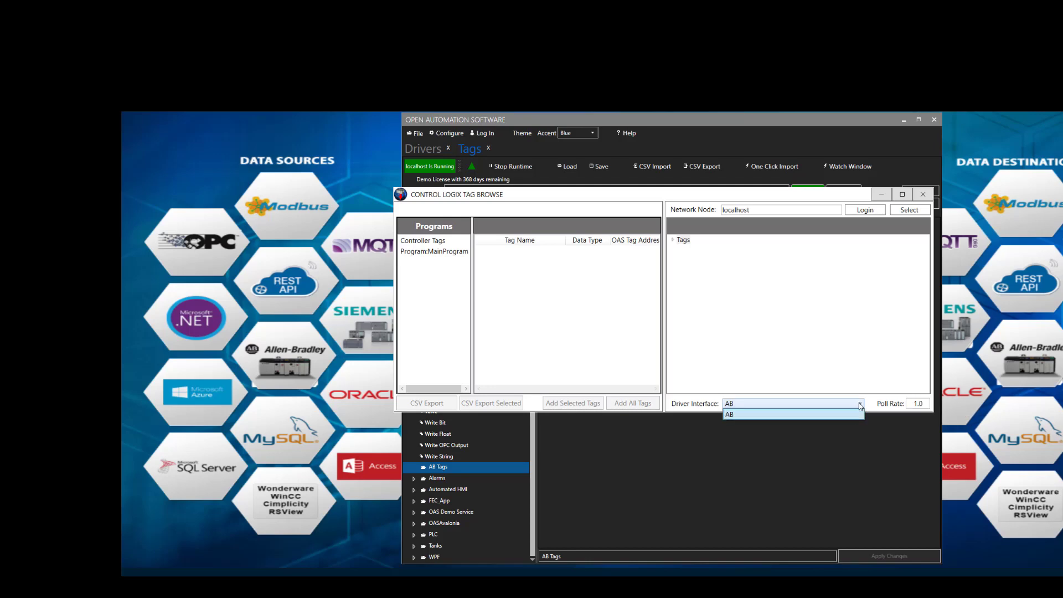
{"action": "left_click", "coordinate": [844, 403]}
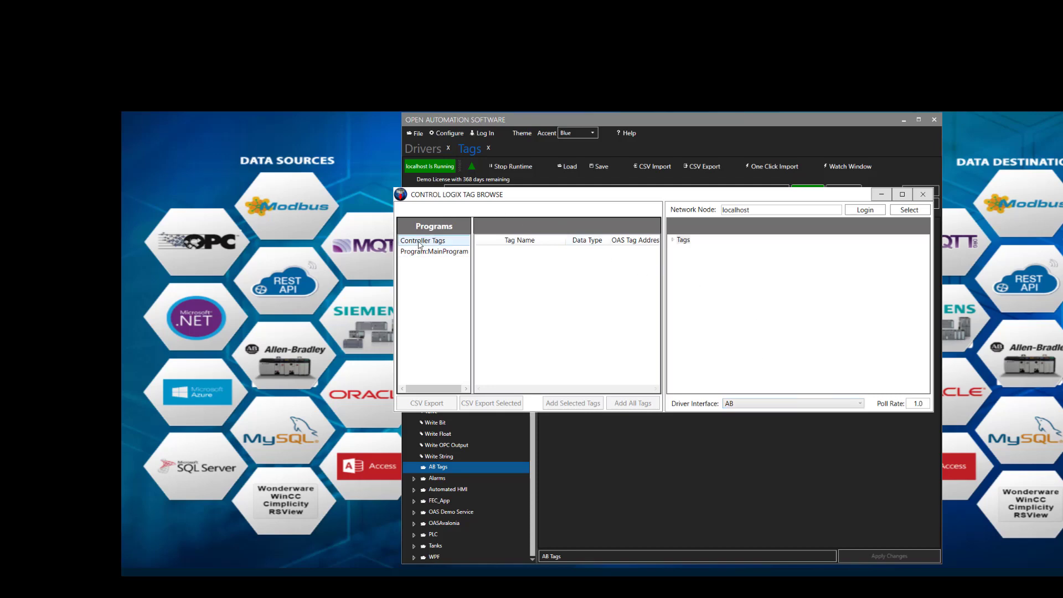
Load the Controller Tags list from the controller and look through its tags.
{"action": "left_click", "coordinate": [420, 241]}
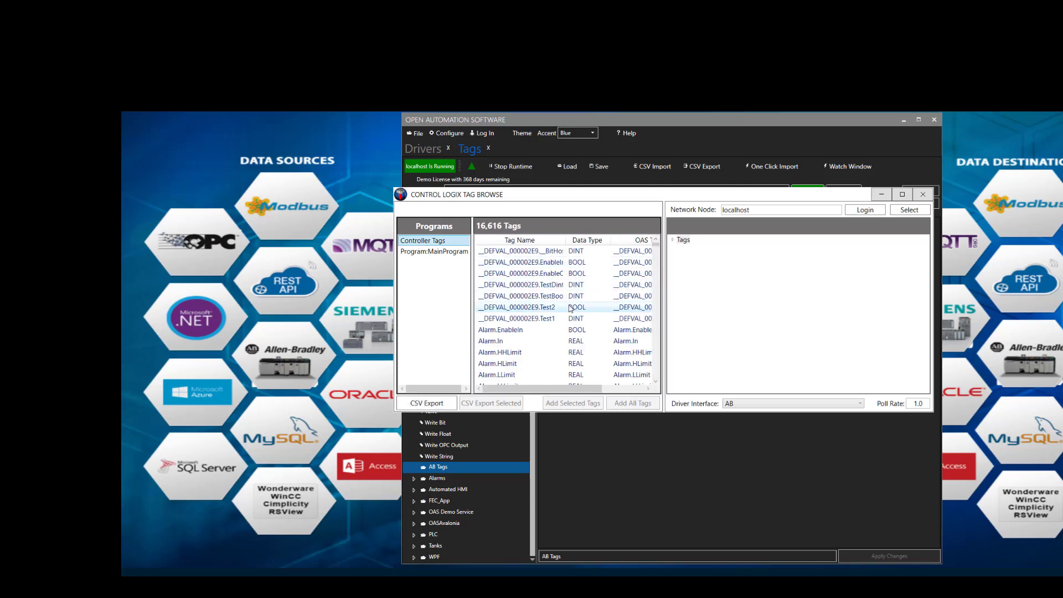
{"action": "scroll", "coordinate": [579, 288], "scroll_direction": "down", "scroll_amount": 10}
{"action": "scroll", "coordinate": [573, 308], "scroll_direction": "up", "scroll_amount": 8}
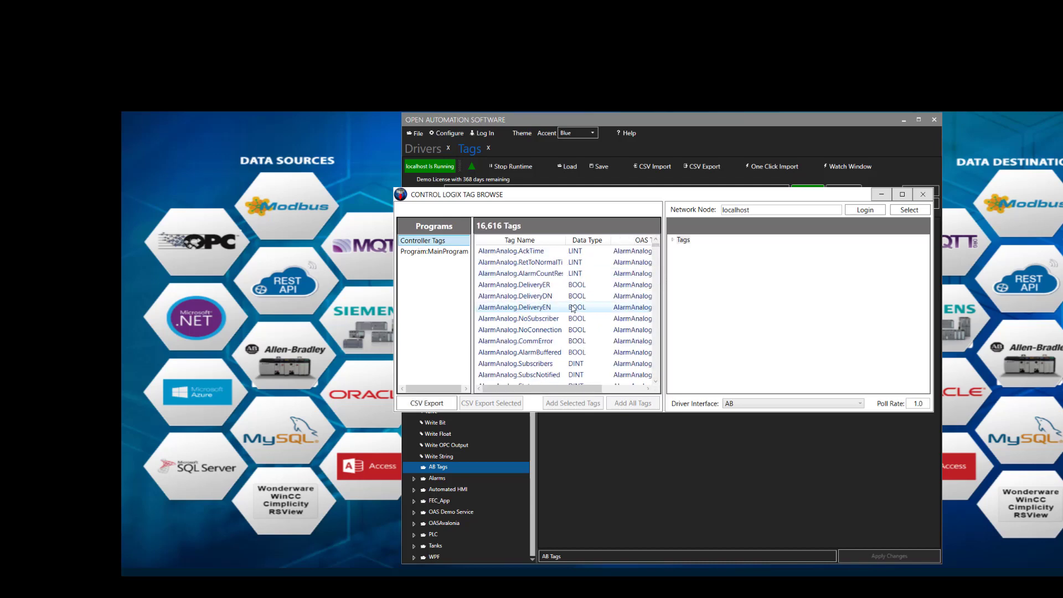
{"action": "scroll", "coordinate": [572, 309], "scroll_direction": "up", "scroll_amount": 5}
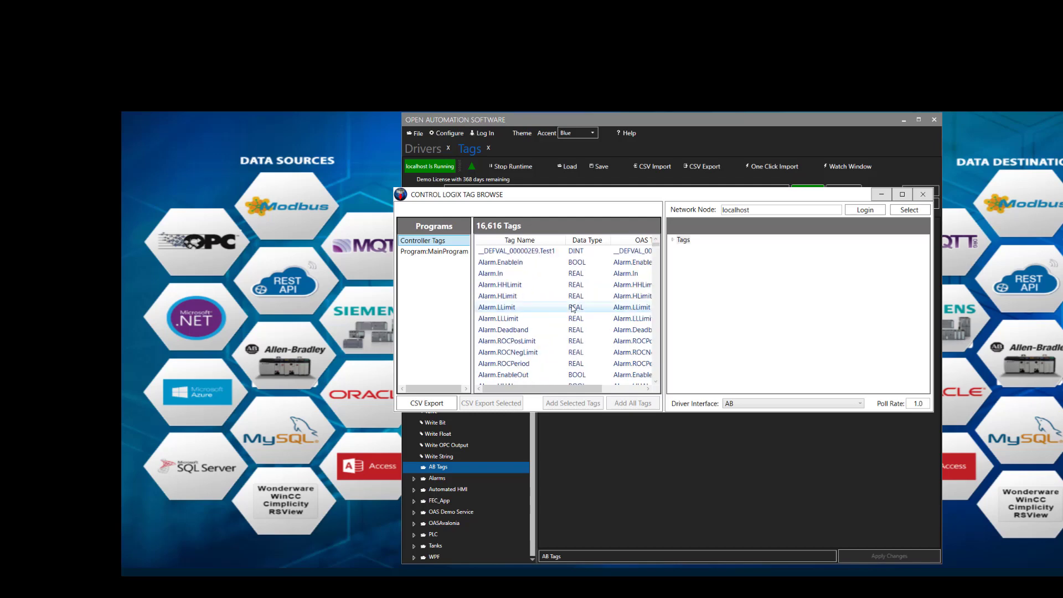
Select the controller tags from the __DEFVAL_000002E9 TestDint entry through Alarm.EnableIn, plus Alarm.HLimit.
{"action": "left_click", "coordinate": [575, 284]}
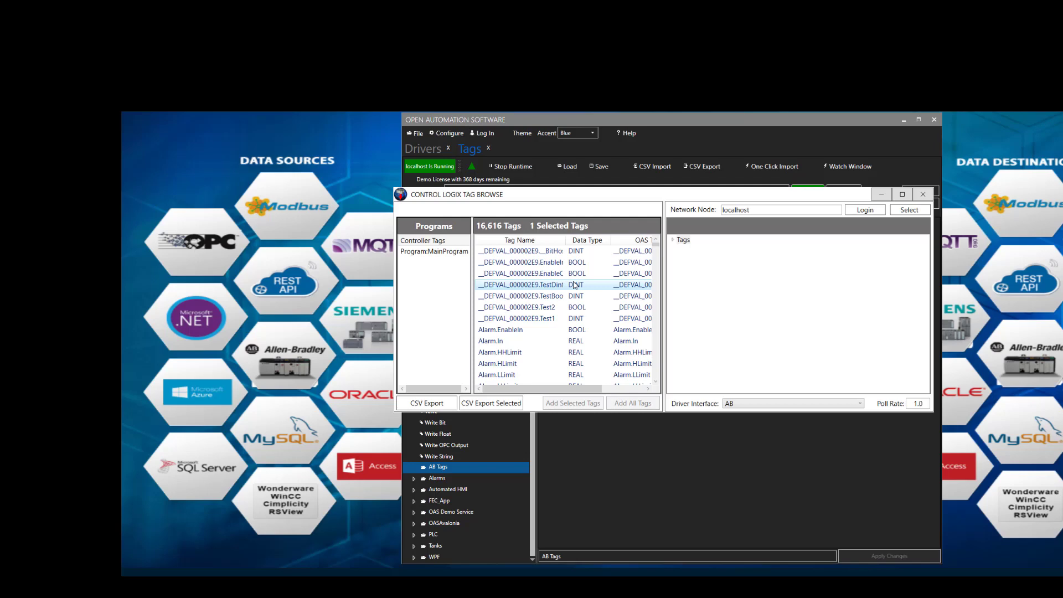
{"action": "left_click_drag", "start_coordinate": [574, 285], "coordinate": [550, 335]}
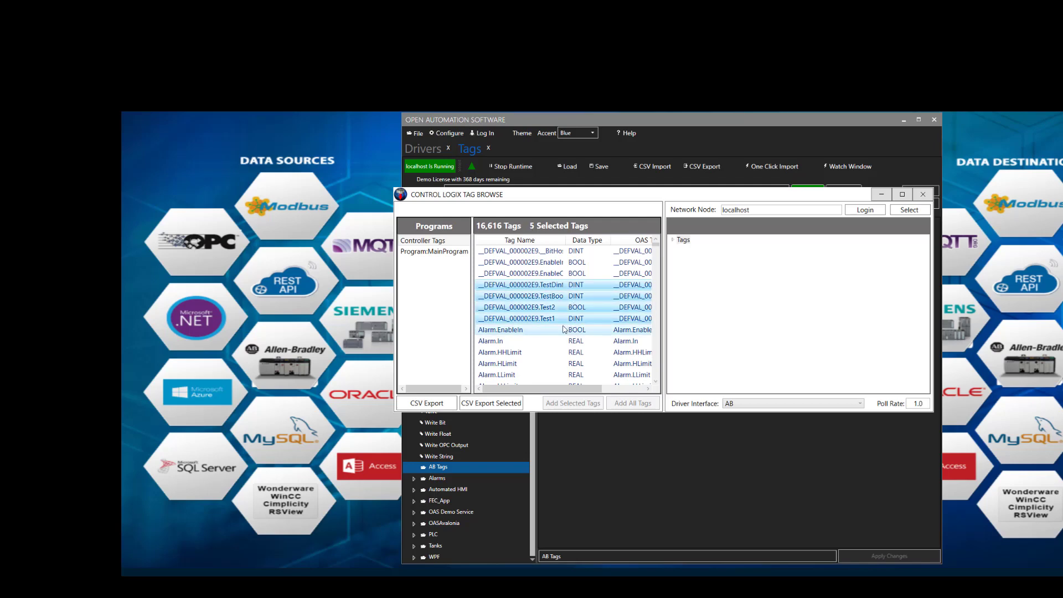
{"action": "left_click", "coordinate": [549, 363], "text": "ctrl"}
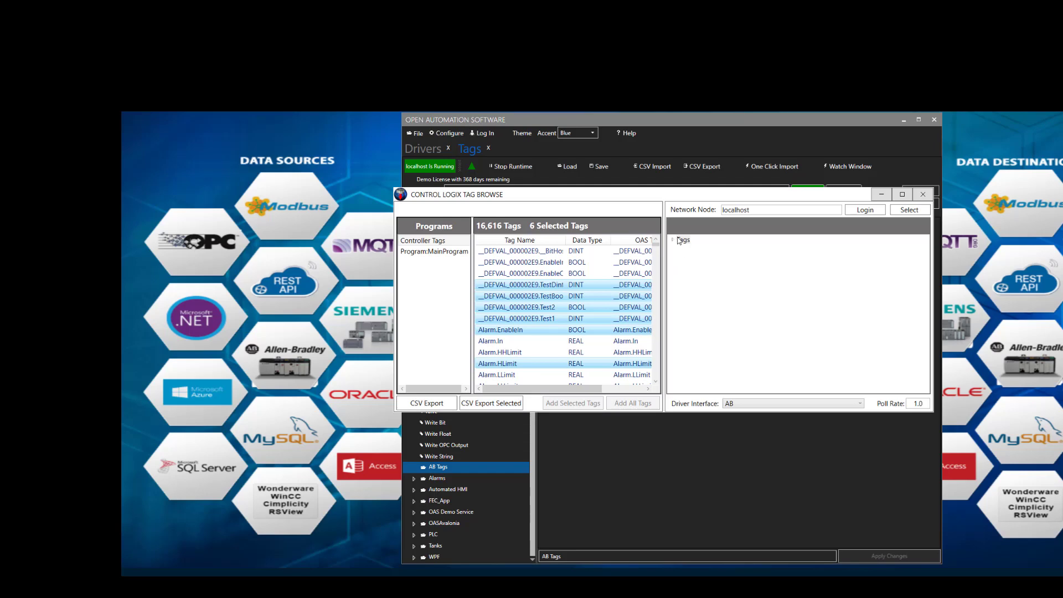
Add all controller tags to the AB Tags group, and close the tag browser.
{"action": "double_click", "coordinate": [680, 241]}
{"action": "left_click", "coordinate": [697, 249]}
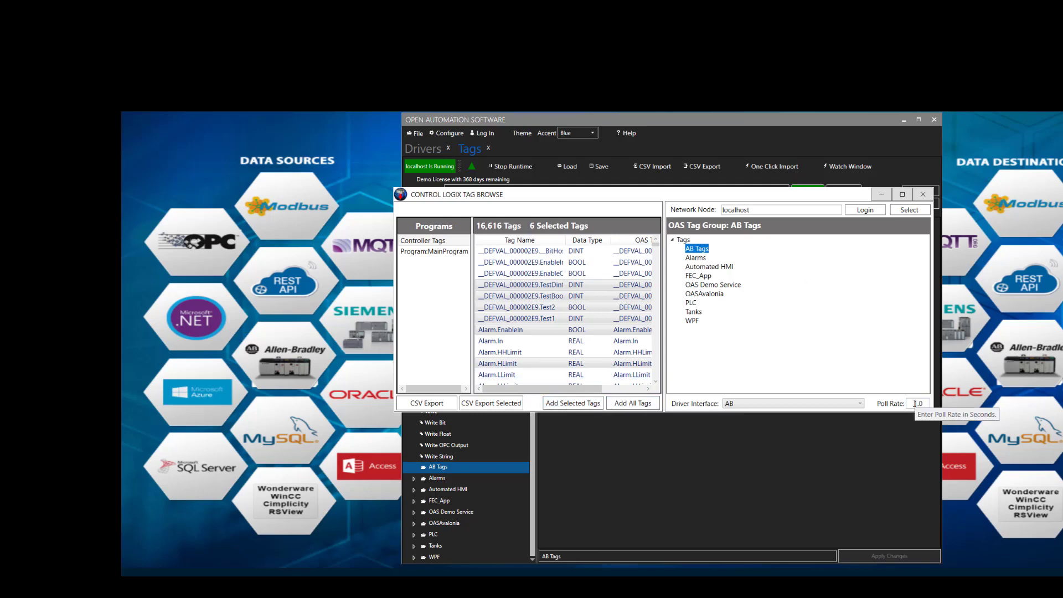
{"action": "left_click", "coordinate": [927, 404]}
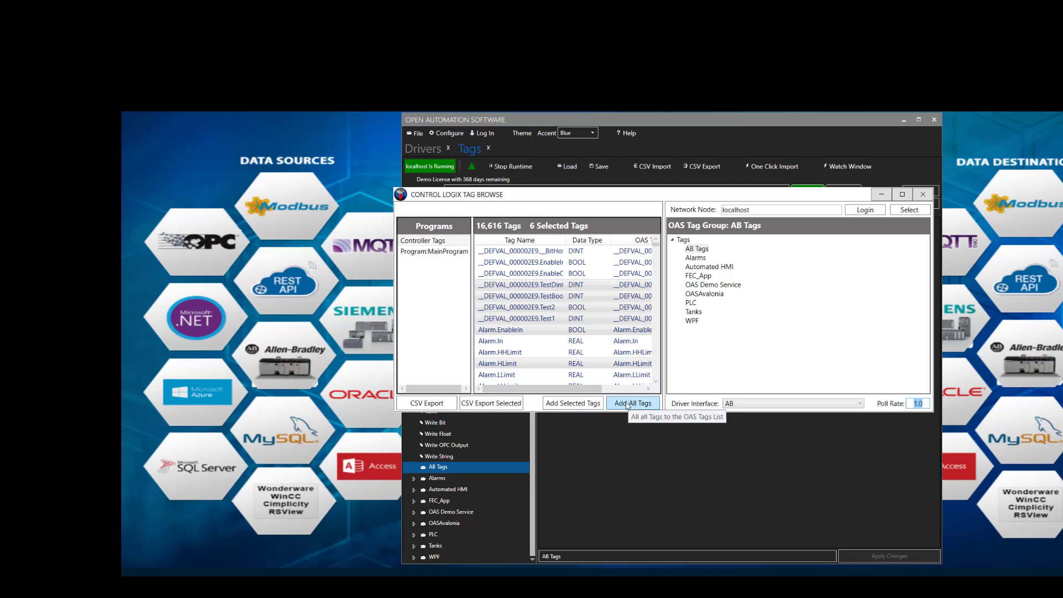
{"action": "left_click", "coordinate": [627, 406]}
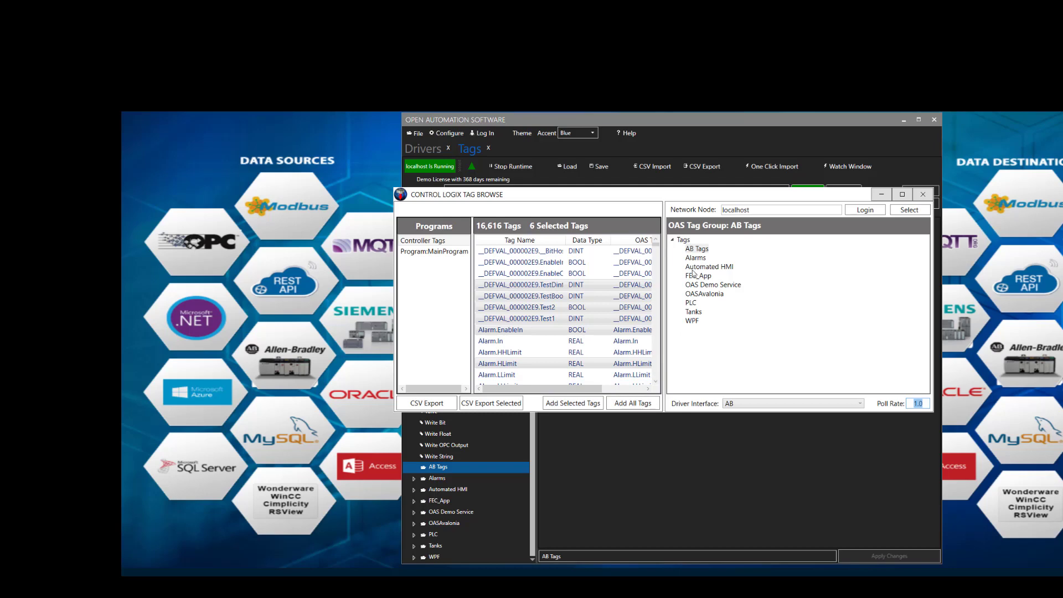
{"action": "left_click", "coordinate": [628, 403]}
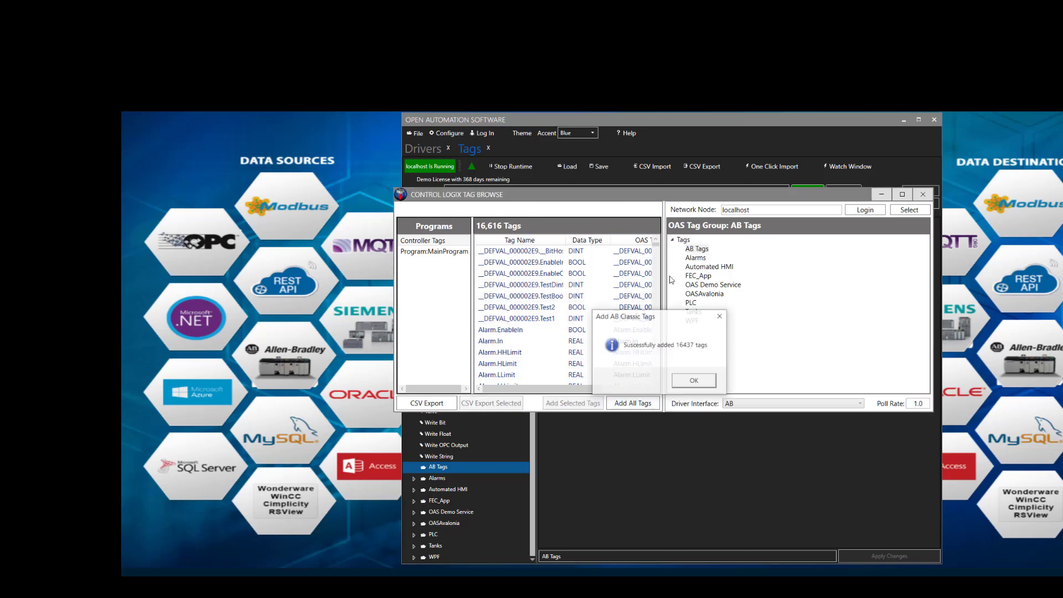
{"action": "left_click", "coordinate": [695, 381]}
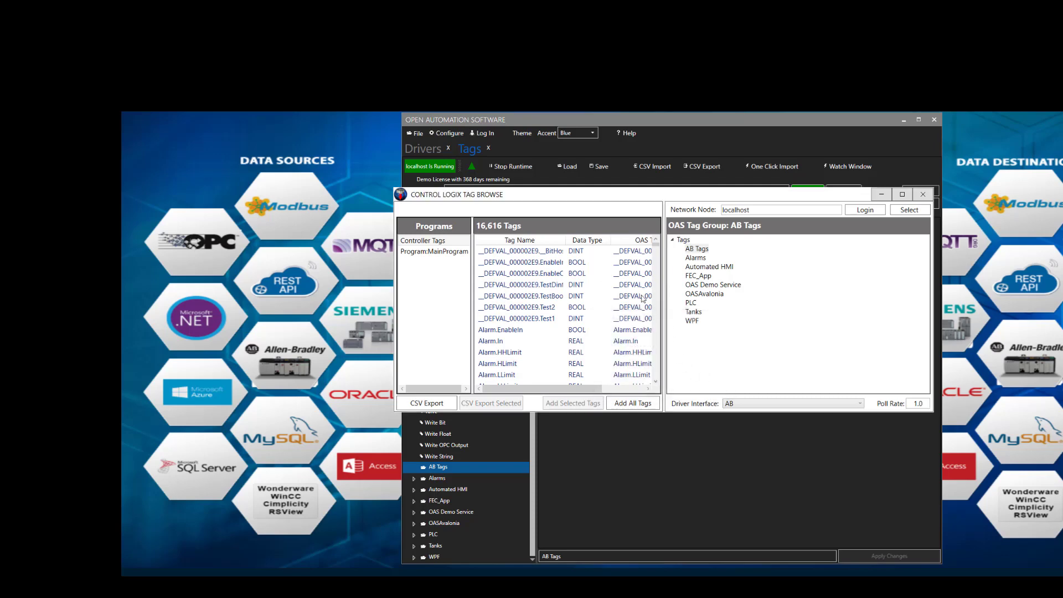
{"action": "left_click", "coordinate": [921, 195]}
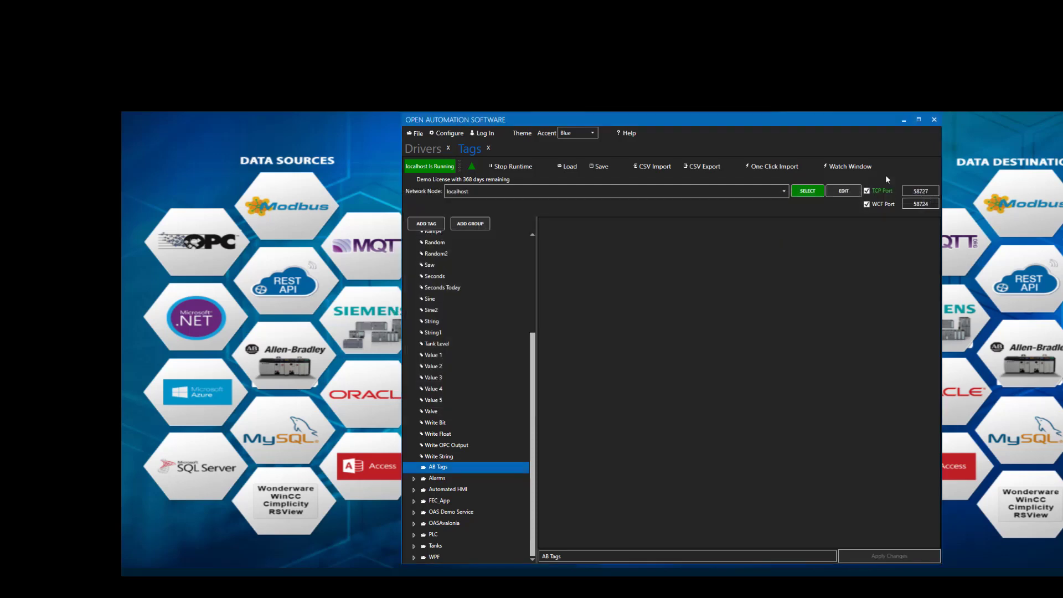
Reload the tag list of the localhost node and expand the AB Tags group.
{"action": "left_click", "coordinate": [817, 194]}
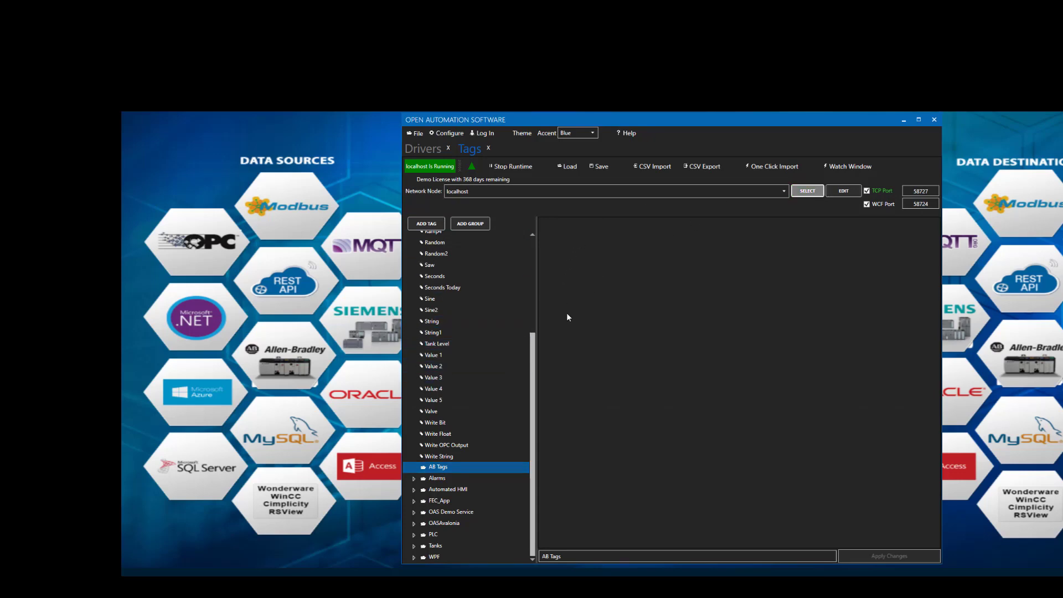
{"action": "left_click_drag", "start_coordinate": [533, 295], "coordinate": [535, 437]}
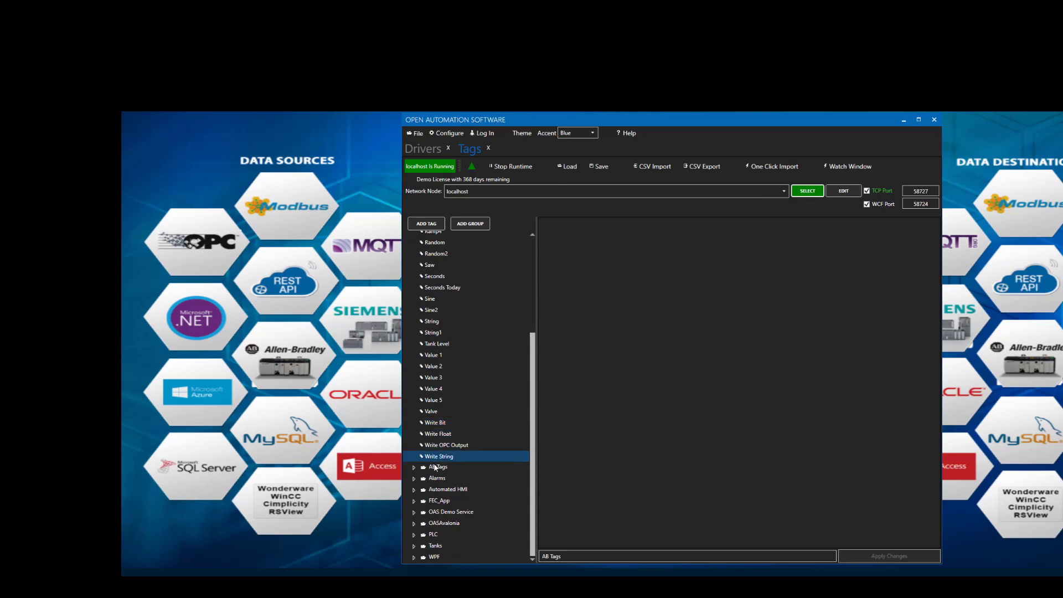
{"action": "left_click", "coordinate": [413, 467]}
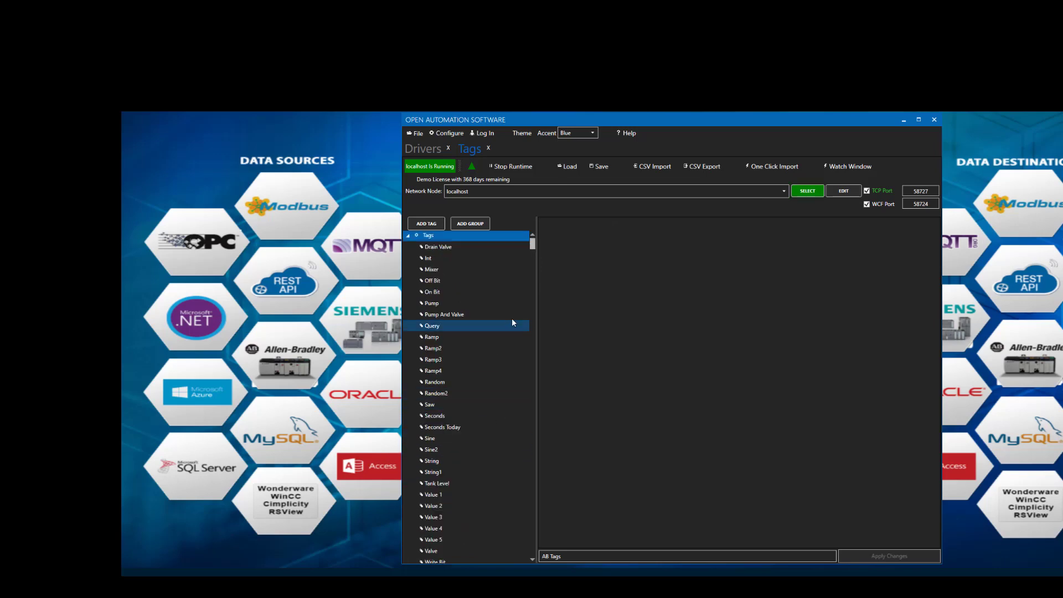
Expand the MyTimers[1081] group within AB Tags, look over its timer member tags, and collapse it again.
{"action": "left_click_drag", "start_coordinate": [534, 243], "coordinate": [532, 288]}
{"action": "left_click", "coordinate": [420, 402]}
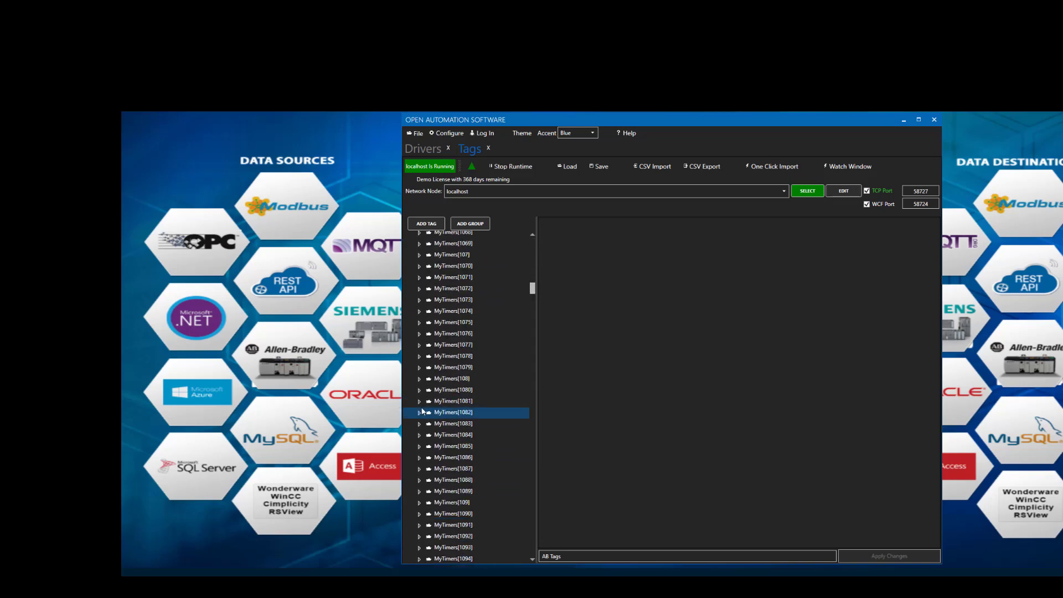
{"action": "left_click", "coordinate": [419, 402]}
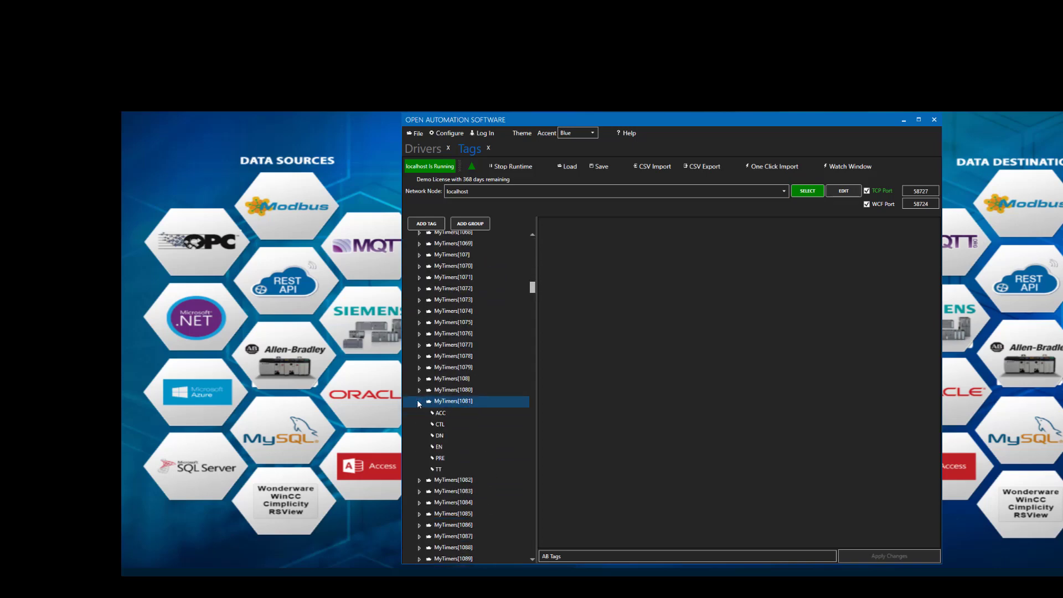
{"action": "left_click", "coordinate": [455, 413]}
{"action": "left_click", "coordinate": [450, 458]}
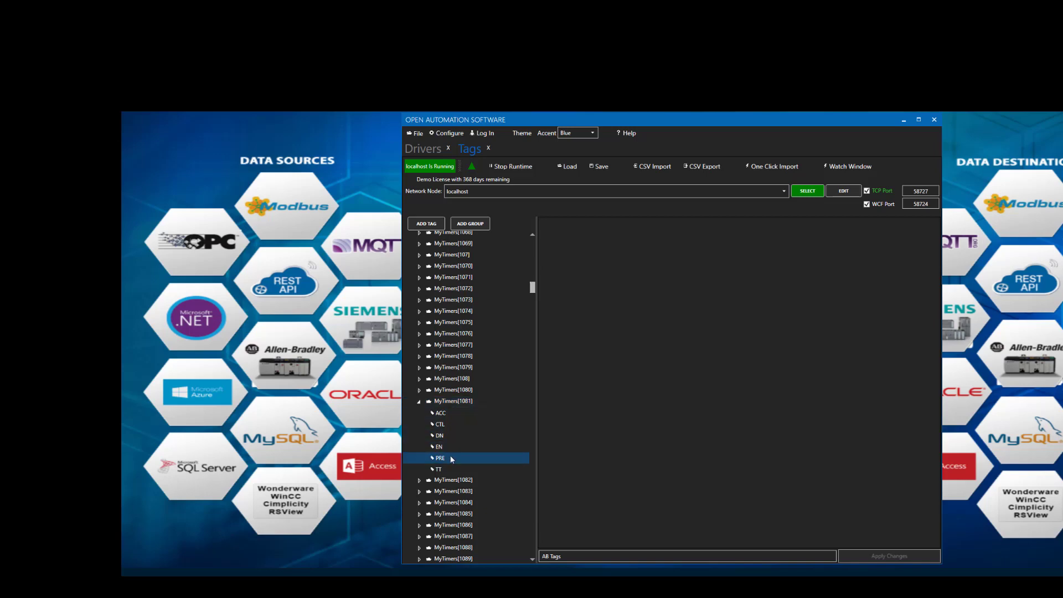
{"action": "left_click", "coordinate": [449, 434]}
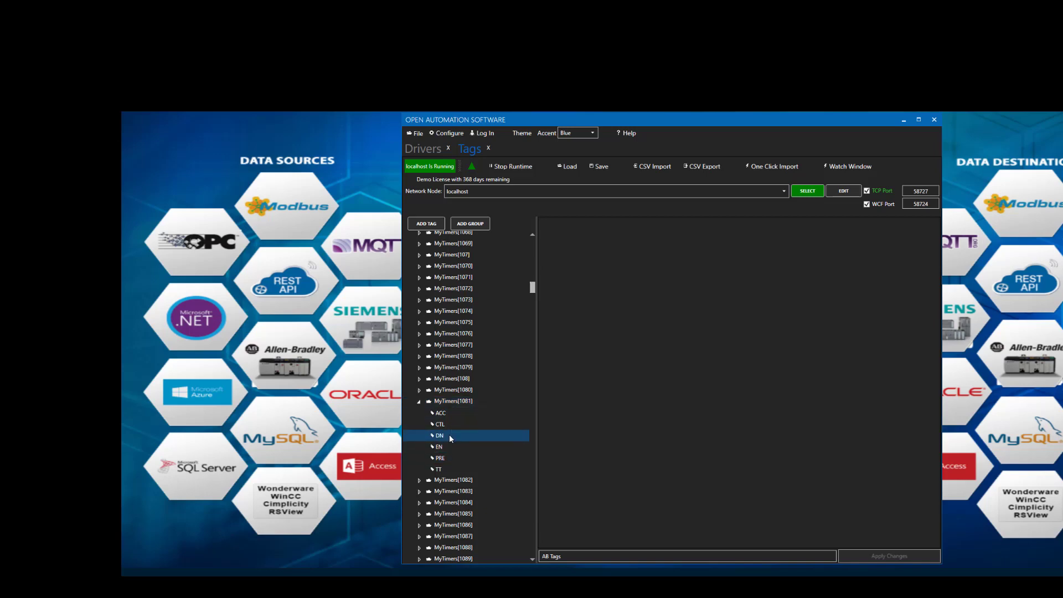
{"action": "left_click", "coordinate": [436, 424]}
{"action": "left_click", "coordinate": [421, 412]}
{"action": "left_click", "coordinate": [418, 403]}
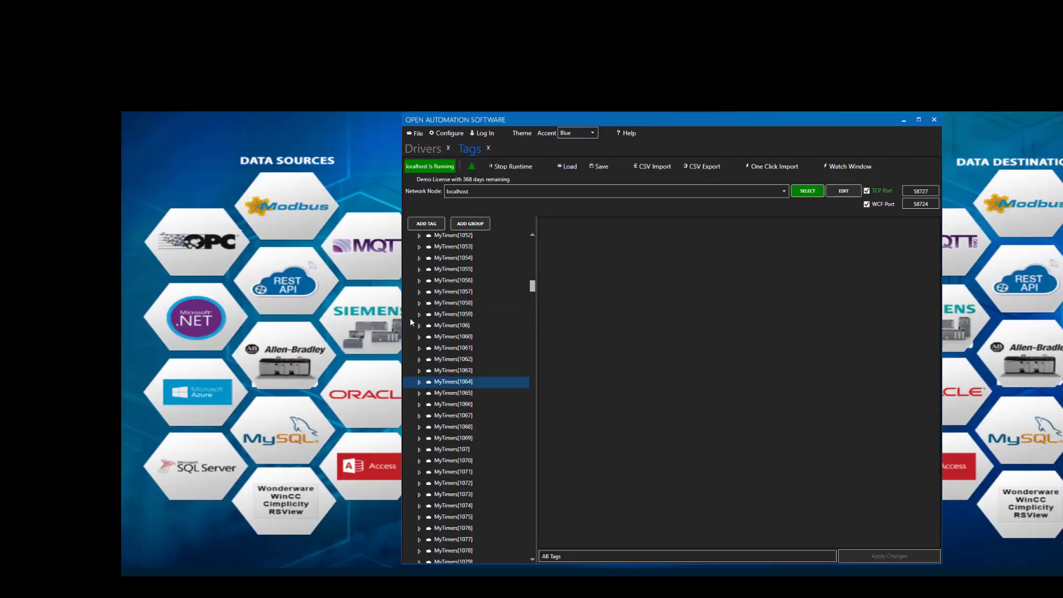
Expand the MyTimers[101] group and display the properties of its ACC tag.
{"action": "scroll", "coordinate": [410, 317], "scroll_direction": "up", "scroll_amount": 15}
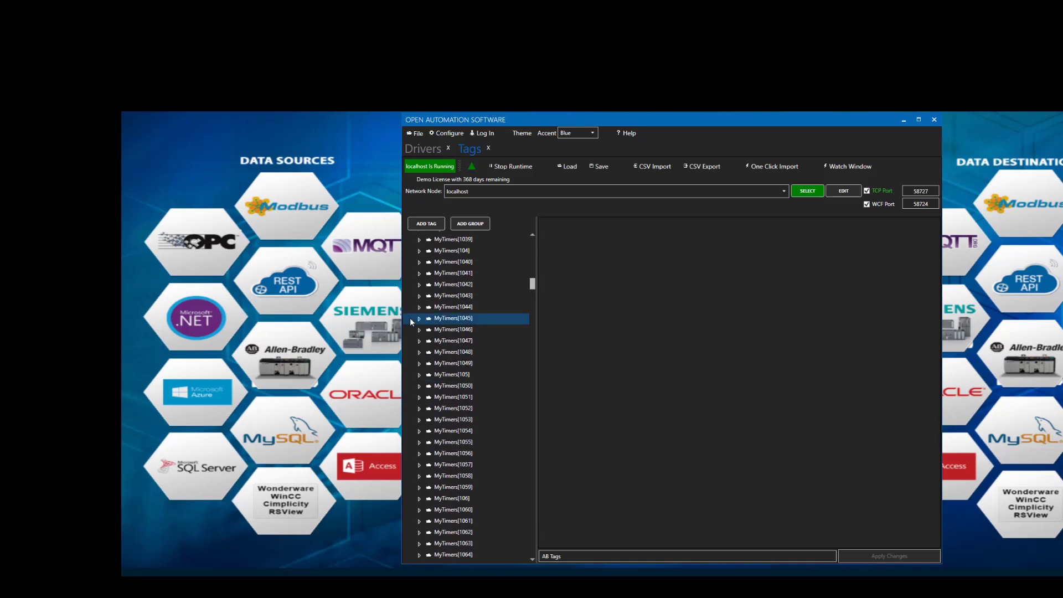
{"action": "left_click", "coordinate": [410, 318]}
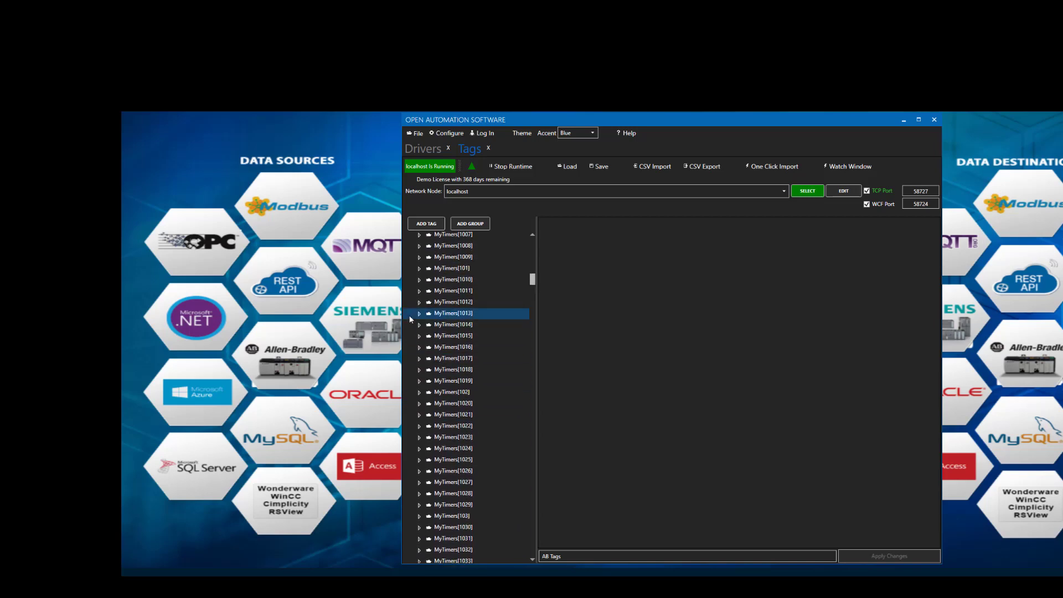
{"action": "left_click", "coordinate": [419, 268]}
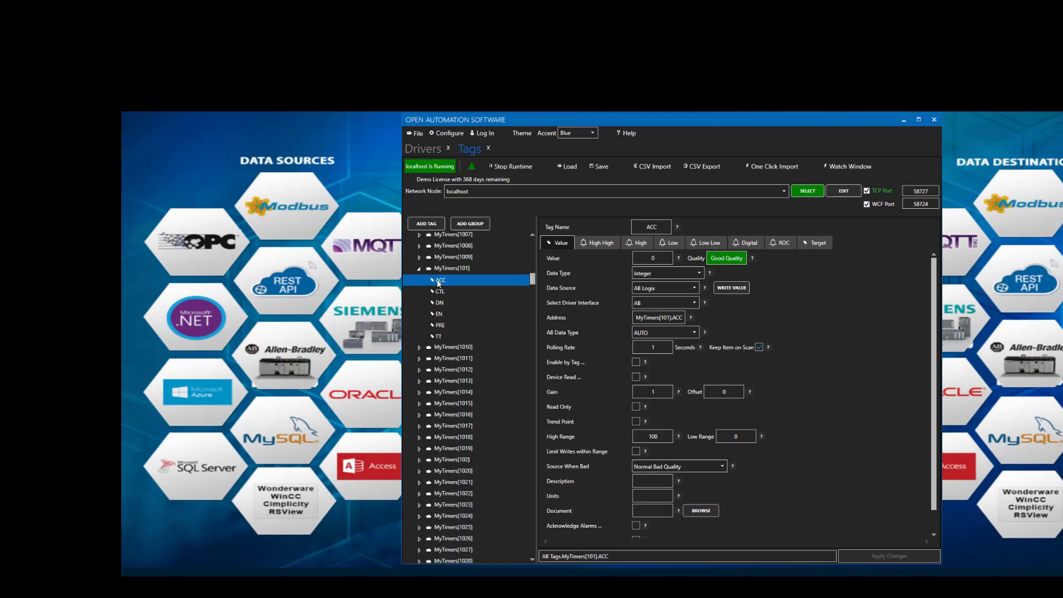
Expand the Timer1 group near the end of AB Tags and select its ACC tag.
{"action": "left_click_drag", "start_coordinate": [532, 279], "coordinate": [537, 546]}
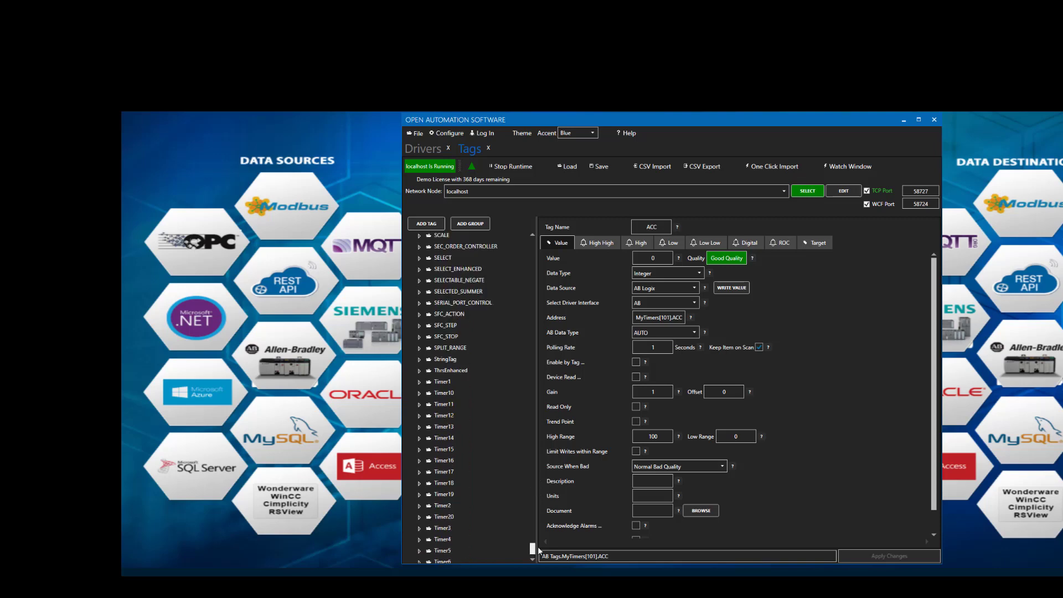
{"action": "left_click", "coordinate": [419, 381]}
{"action": "left_click", "coordinate": [437, 393]}
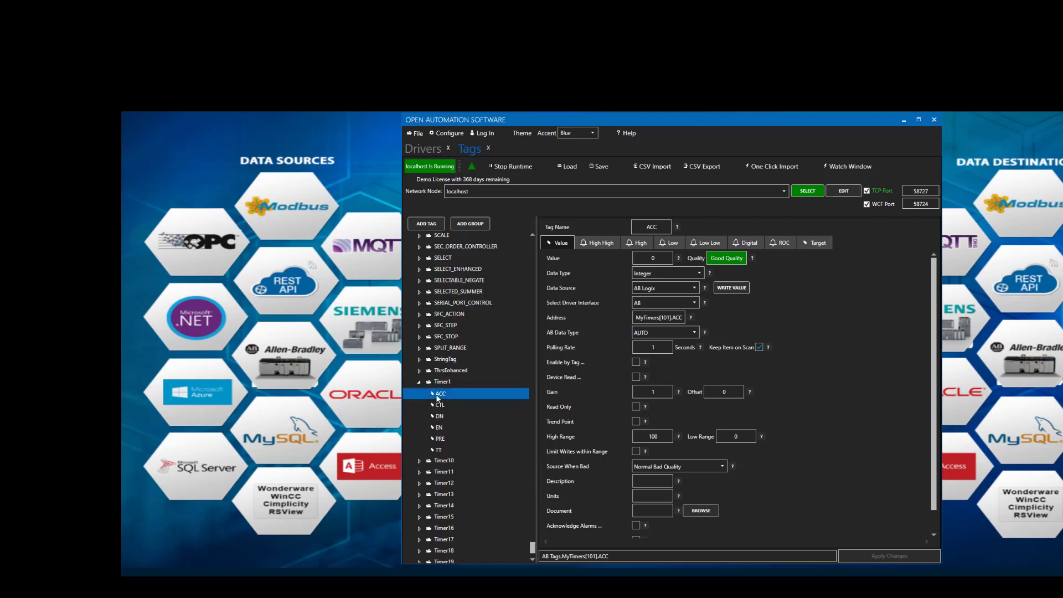